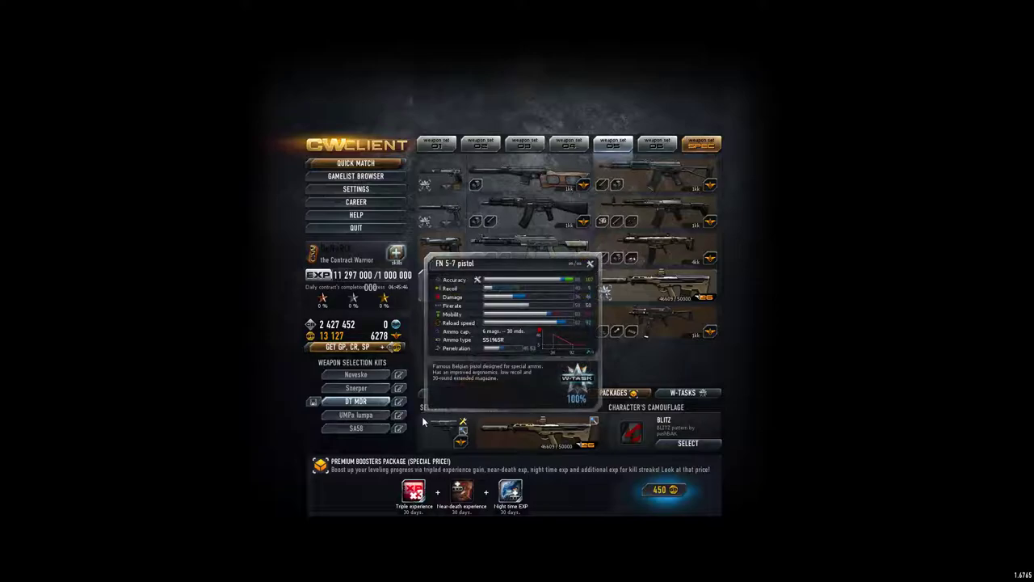
# - Bring up the ADX clan overview from the player profile and refresh its member list
pyautogui.click(397, 254)
pyautogui.click(661, 171)
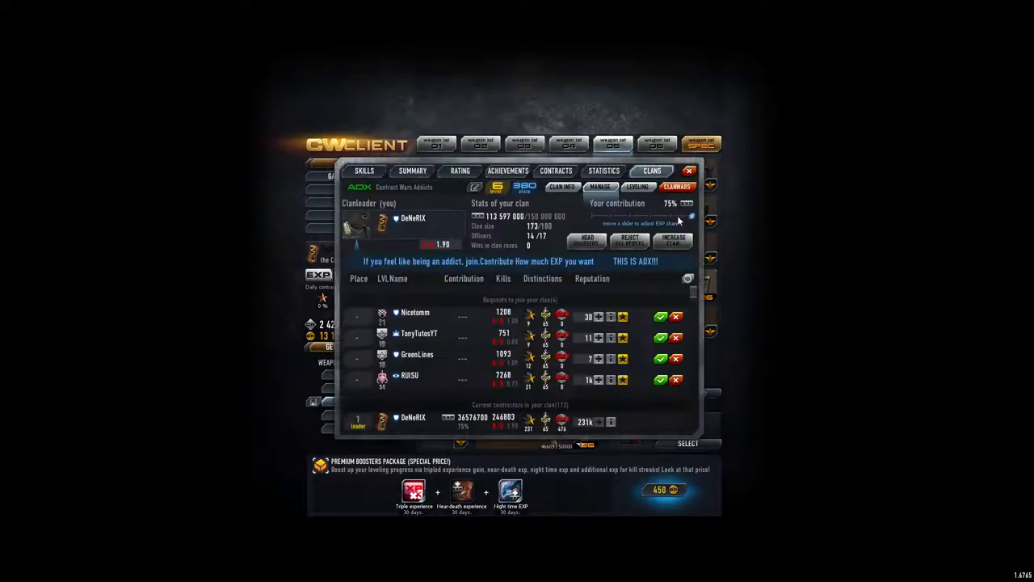
pyautogui.click(687, 278)
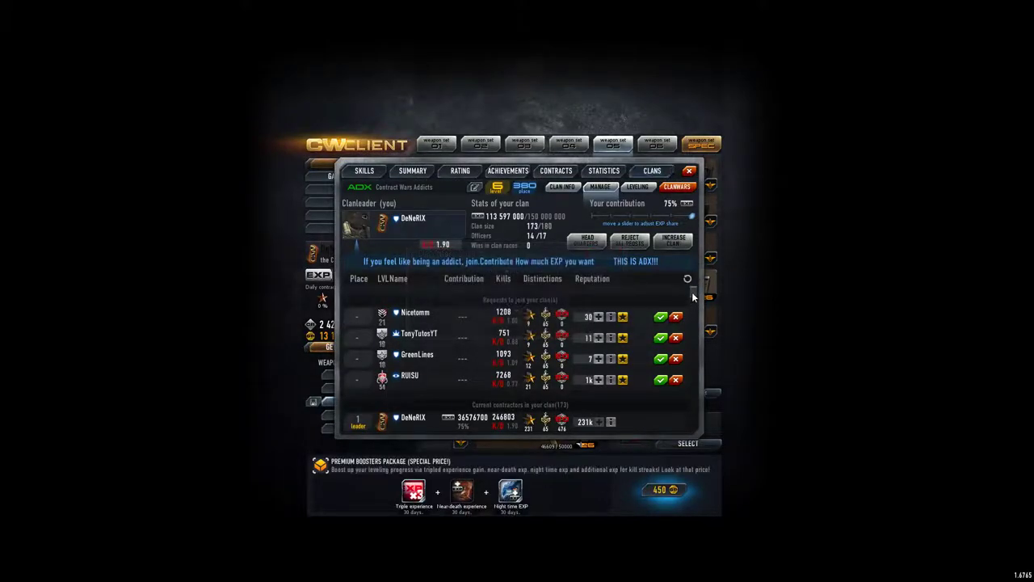
pyautogui.moveTo(692, 293); pyautogui.dragTo(688, 493)
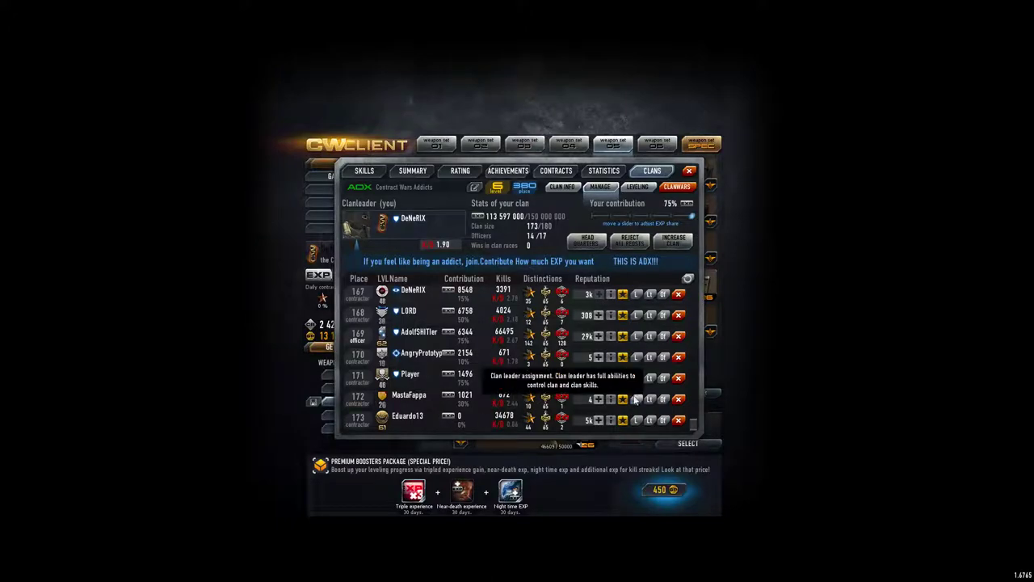
pyautogui.moveTo(696, 423); pyautogui.dragTo(734, 259)
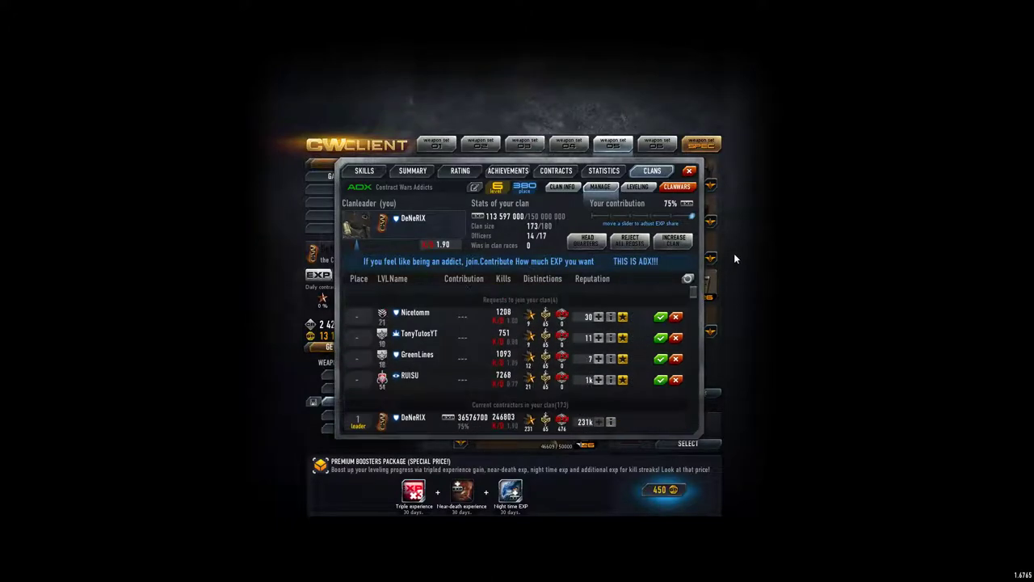
pyautogui.scroll(-2, 525, 324)
pyautogui.scroll(-2, 525, 323)
pyautogui.scroll(4, 525, 323)
# - Accept the fourth pending join request and show the clan Skills page with the balance
pyautogui.click(661, 381)
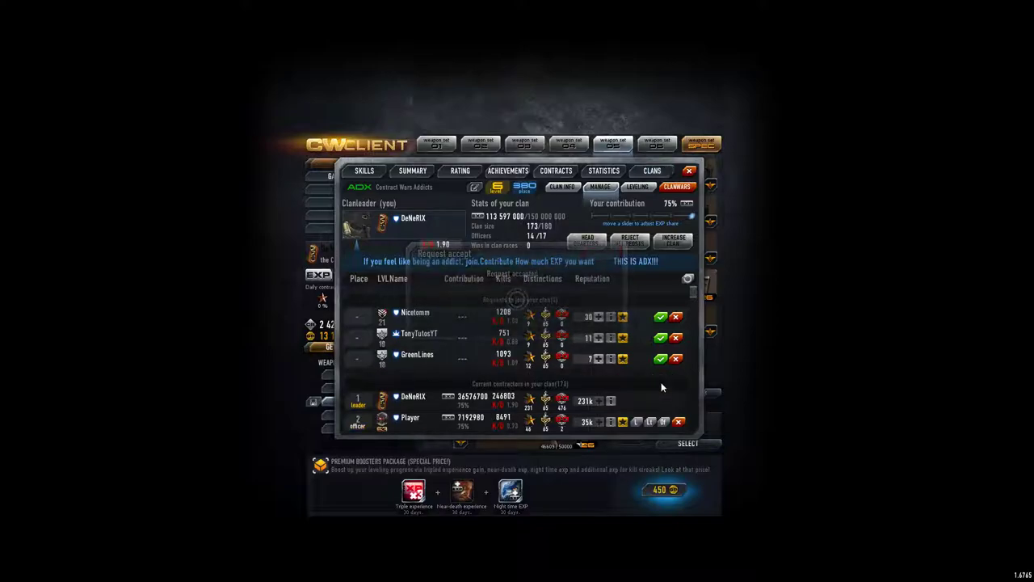
pyautogui.click(637, 186)
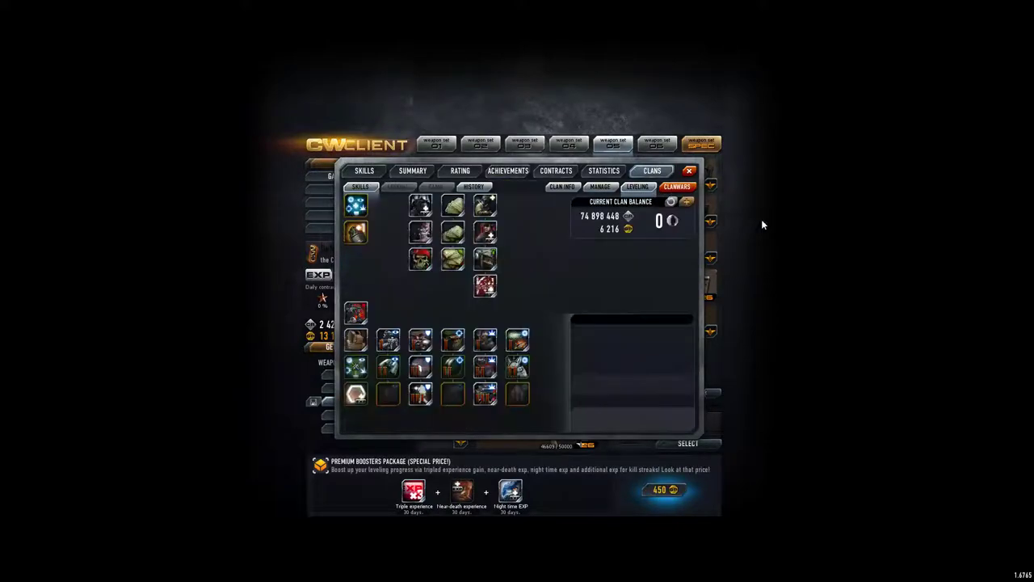
# - Donate the full 2 427 452 credits to the clan balance
pyautogui.click(686, 201)
pyautogui.moveTo(470, 297); pyautogui.dragTo(658, 299)
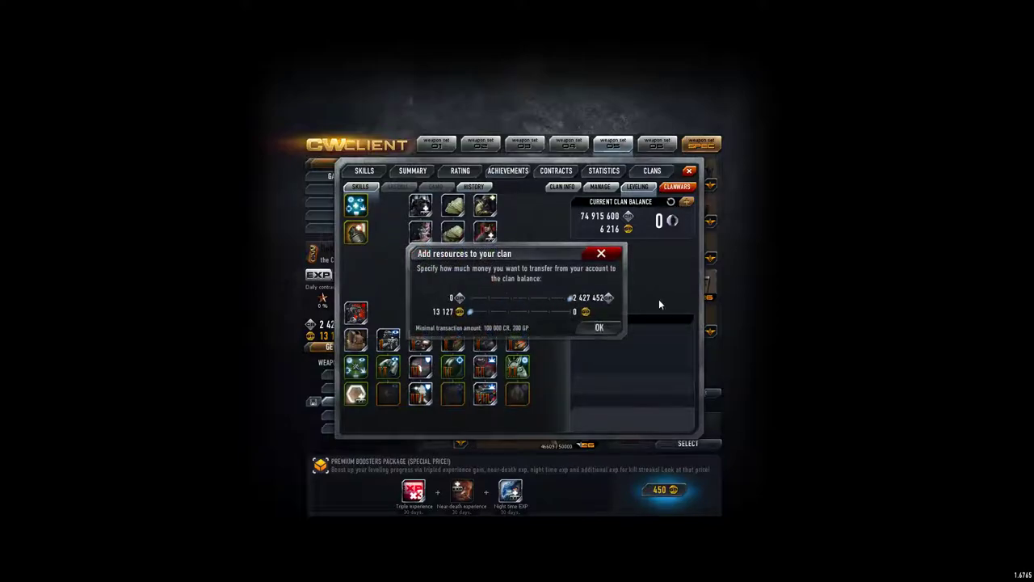
pyautogui.click(608, 331)
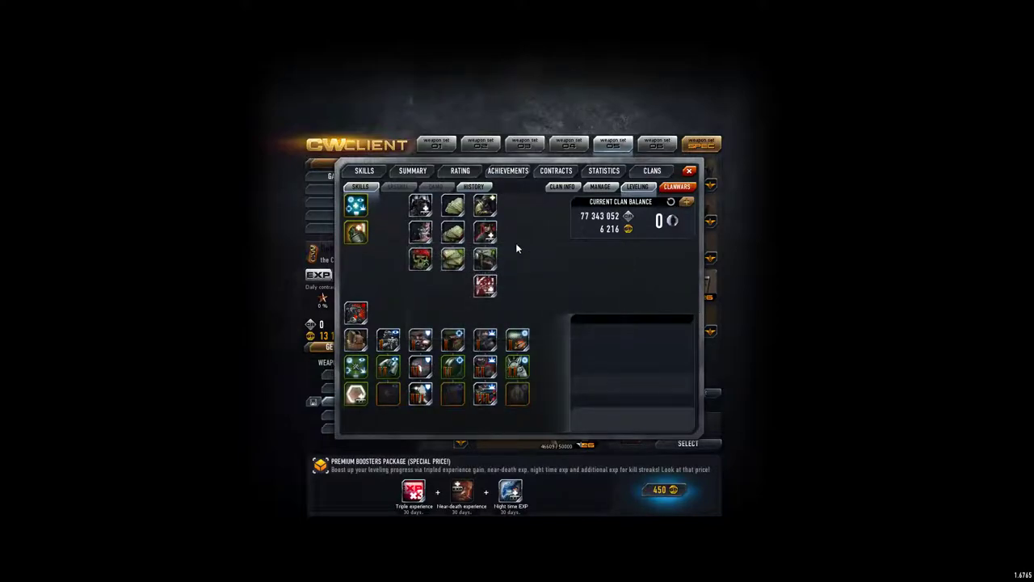
# - Review the clan donation history, then bring up the clan race ranking
pyautogui.click(474, 187)
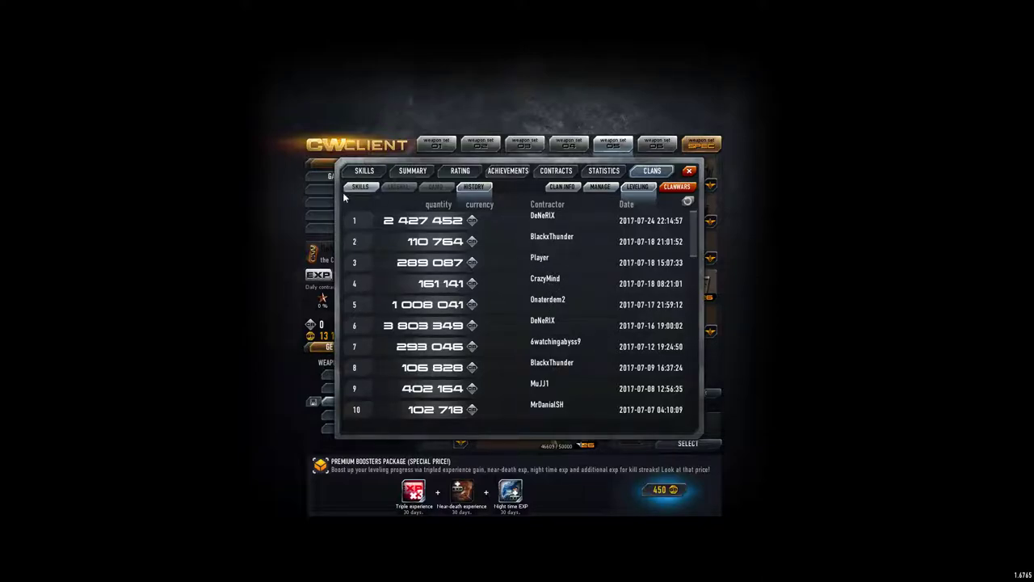
pyautogui.click(355, 187)
pyautogui.click(599, 186)
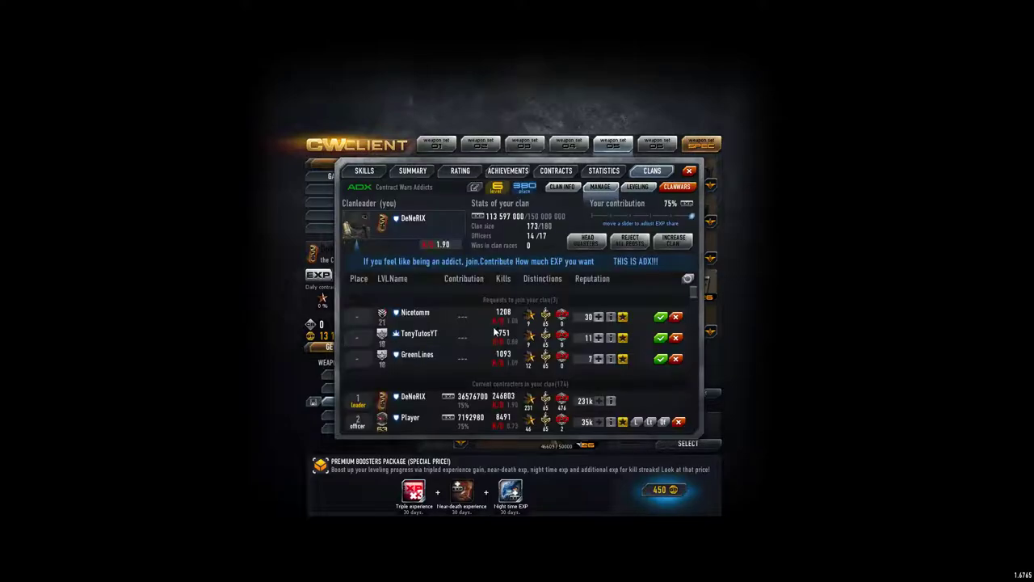
pyautogui.scroll(-1, 495, 331)
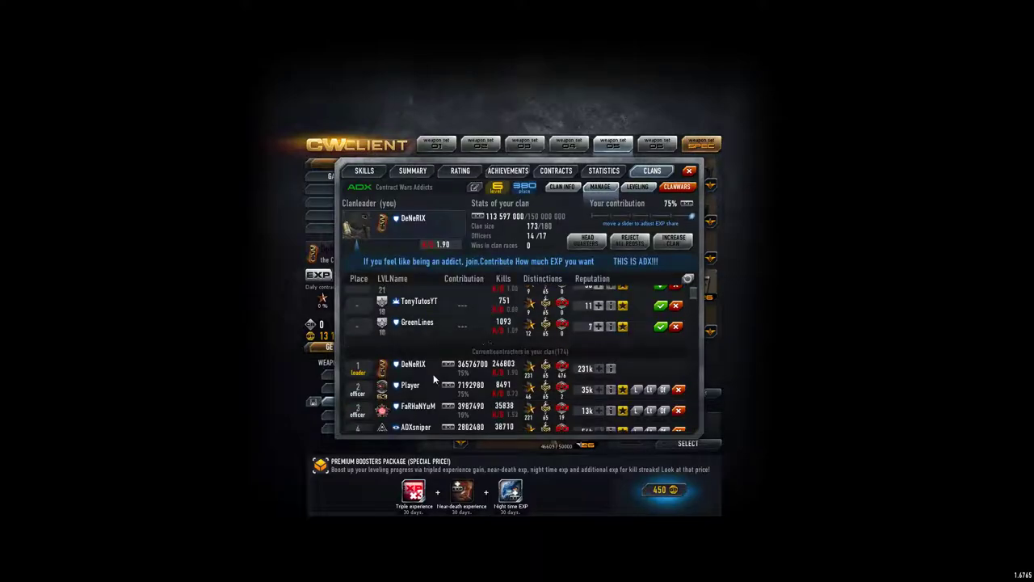
pyautogui.click(671, 192)
pyautogui.click(599, 187)
pyautogui.click(676, 188)
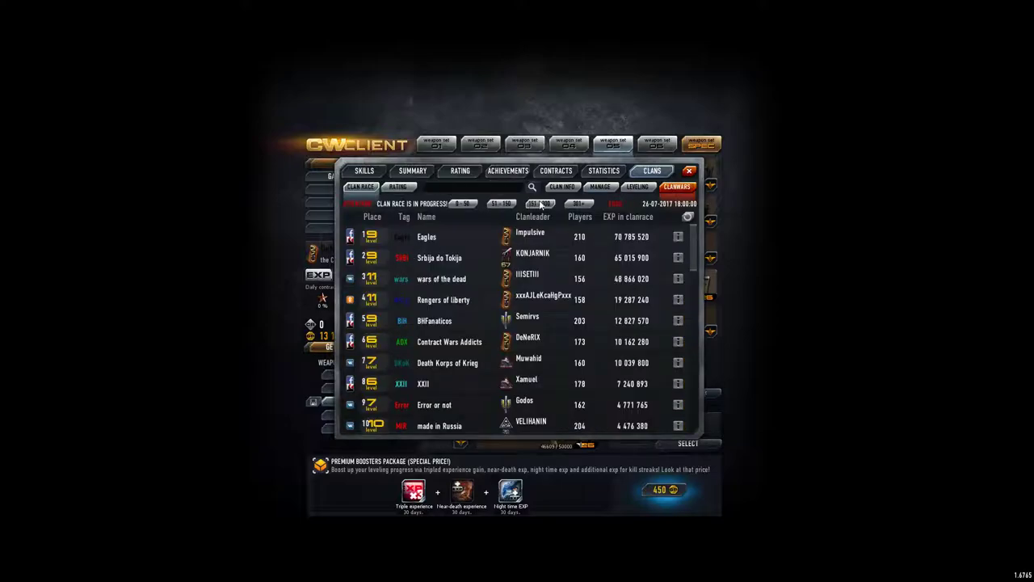
# - Recheck donation history and refresh the clan race: Contract Wars Addicts sixth, 10 182 870 EXP
pyautogui.click(599, 187)
pyautogui.click(634, 187)
pyautogui.click(483, 188)
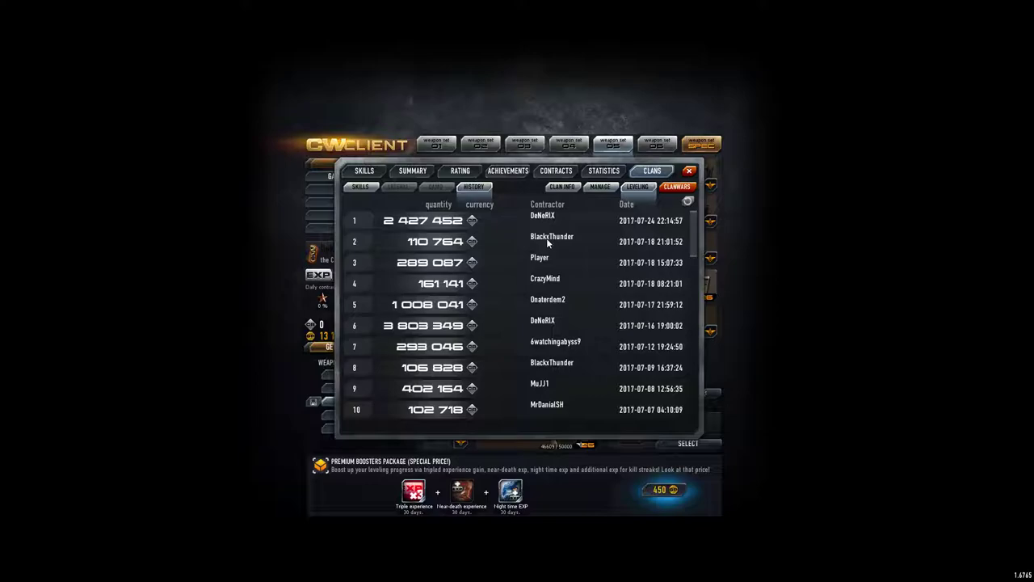
pyautogui.click(399, 188)
pyautogui.click(687, 217)
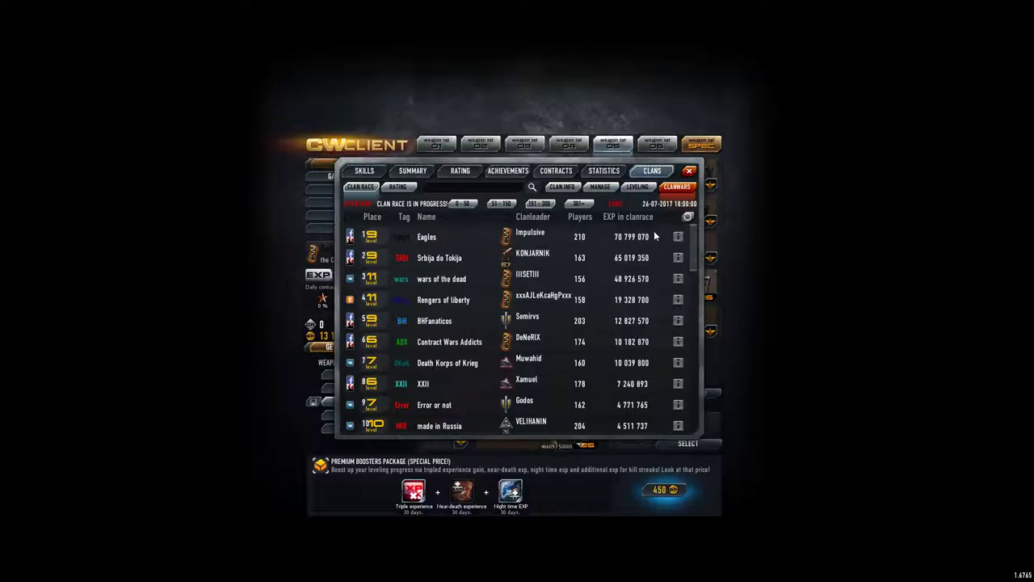
pyautogui.click(600, 187)
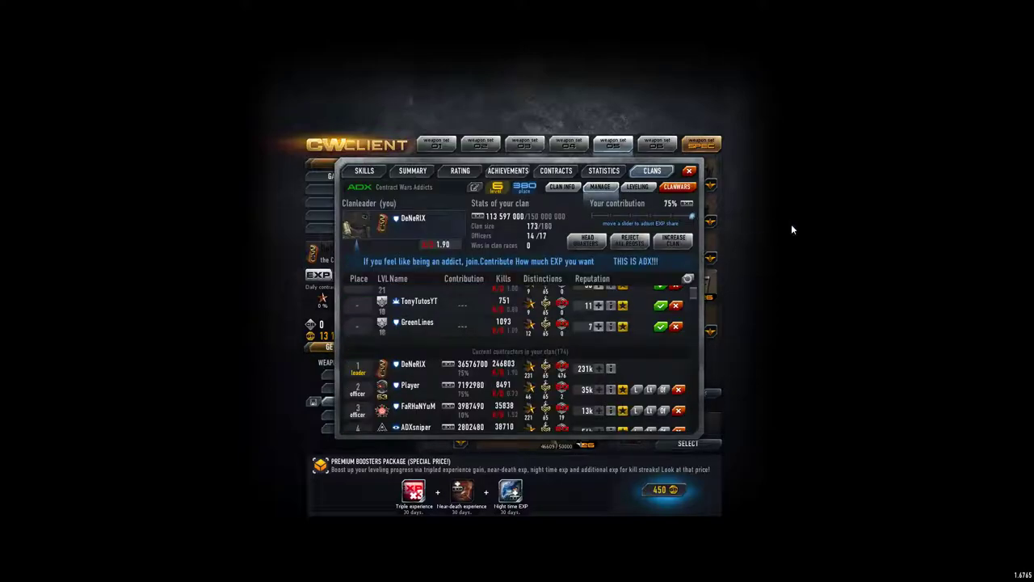
pyautogui.click(676, 191)
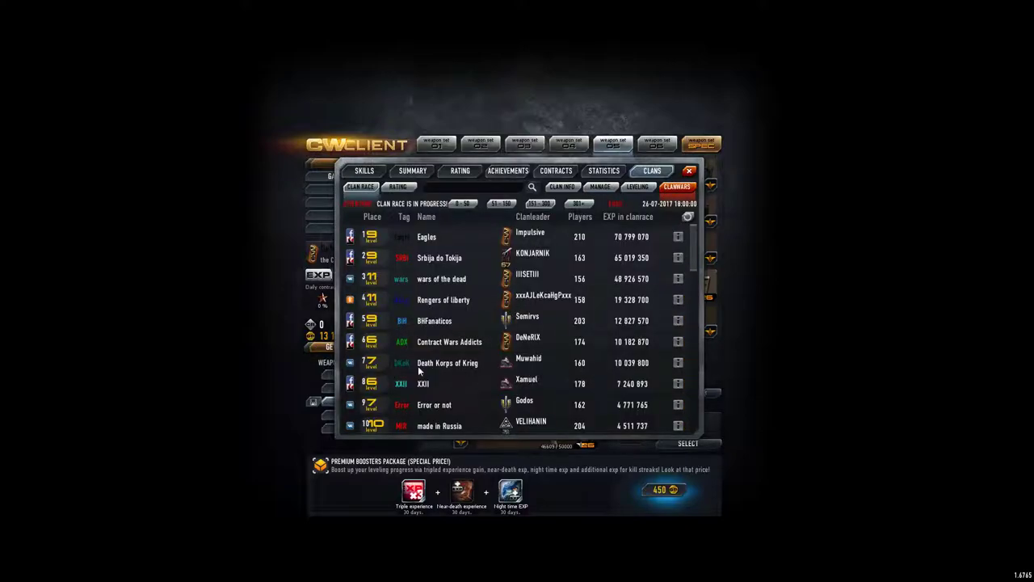
# - Refresh the clan rating: Contract Wars Addicts 38th, 174 players, 113 618 000 points
pyautogui.click(401, 186)
pyautogui.moveTo(695, 214)
pyautogui.mouseDown()
pyautogui.moveTo(694, 313)
pyautogui.moveTo(693, 301)
pyautogui.mouseUp()
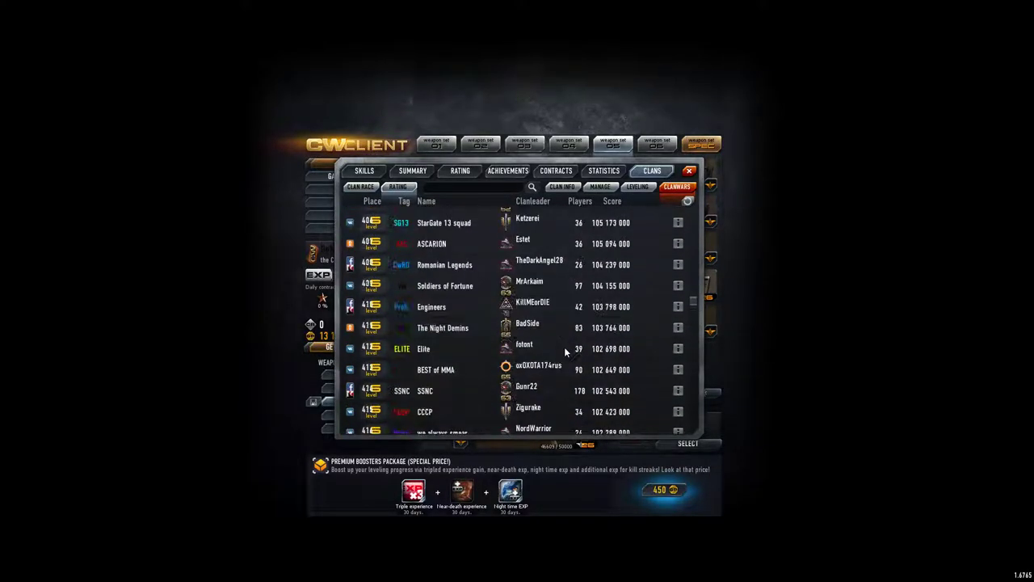
pyautogui.scroll(3, 564, 347)
pyautogui.scroll(3, 564, 344)
pyautogui.scroll(3, 564, 345)
pyautogui.scroll(3, 564, 344)
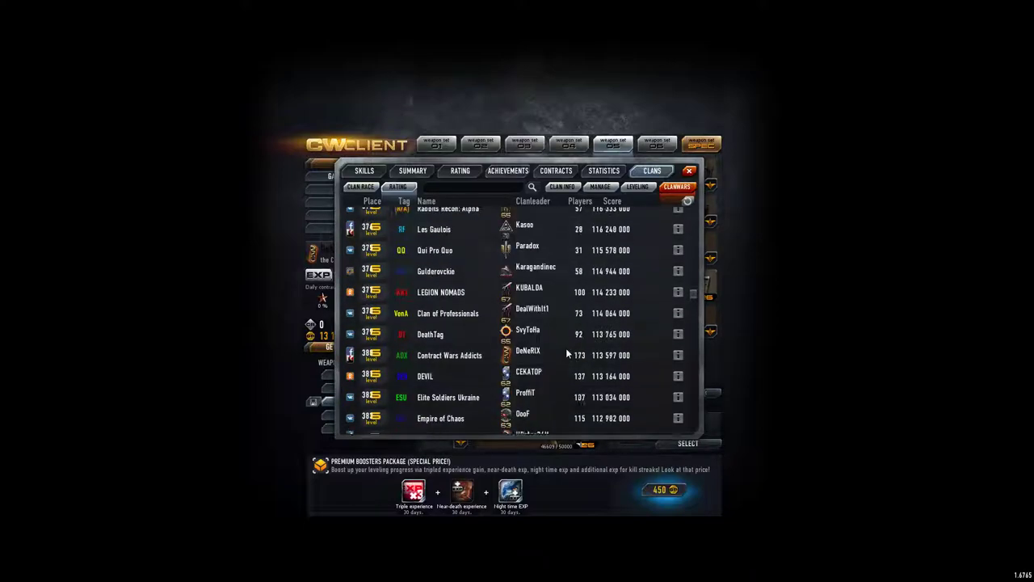
pyautogui.scroll(1, 566, 353)
pyautogui.scroll(4, 565, 353)
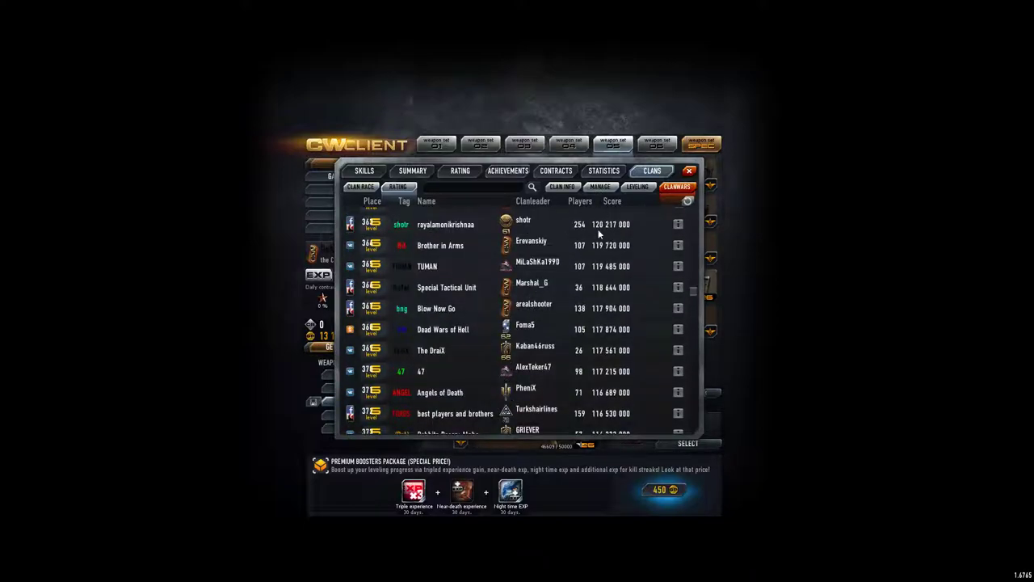
pyautogui.scroll(-3, 594, 266)
pyautogui.scroll(-1, 590, 293)
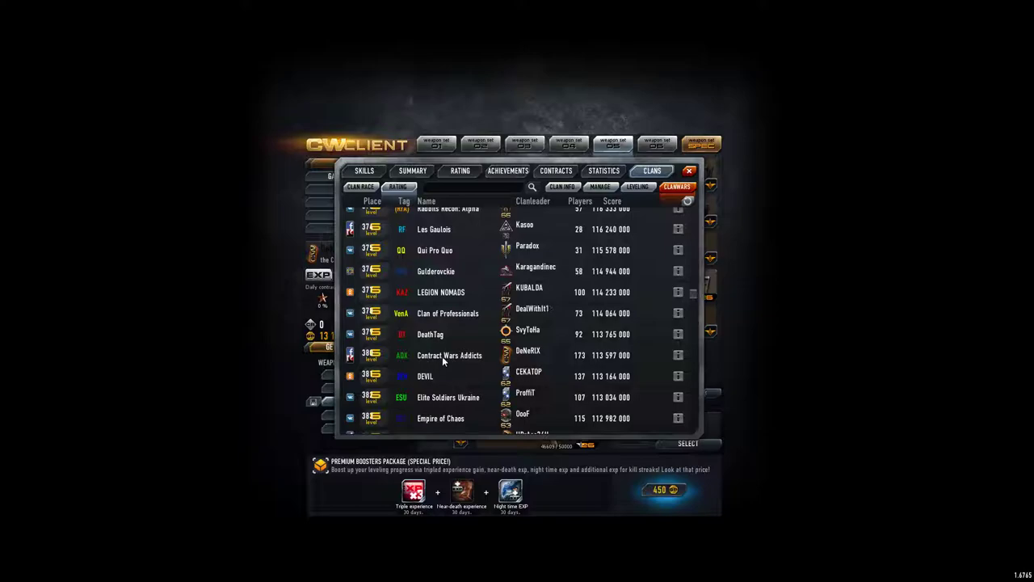
pyautogui.click(687, 200)
# - Set your clan EXP contribution to 75% and view the Top 300 player rating
pyautogui.click(615, 188)
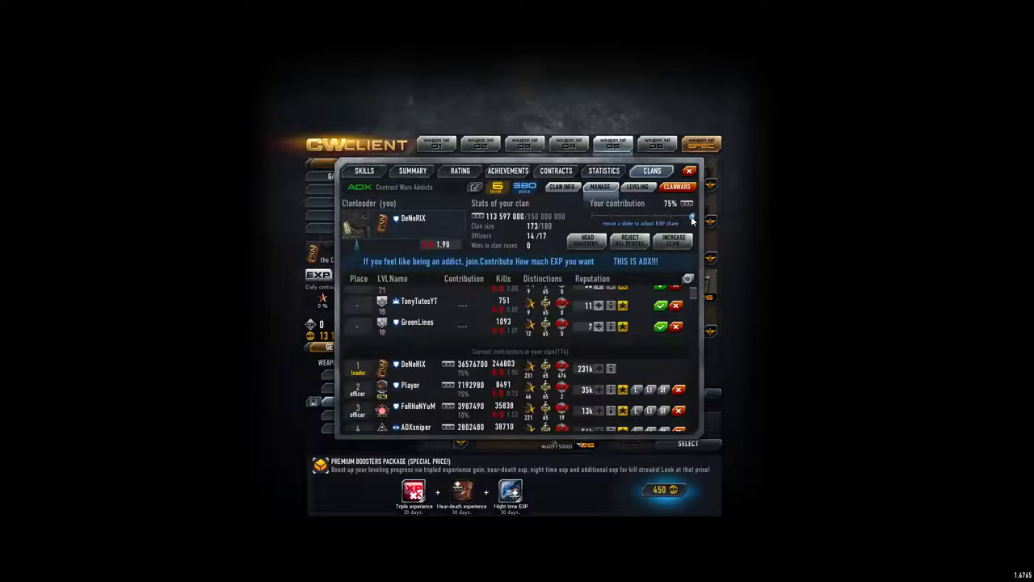
pyautogui.moveTo(692, 220)
pyautogui.mouseDown()
pyautogui.moveTo(620, 232)
pyautogui.moveTo(714, 241)
pyautogui.mouseUp()
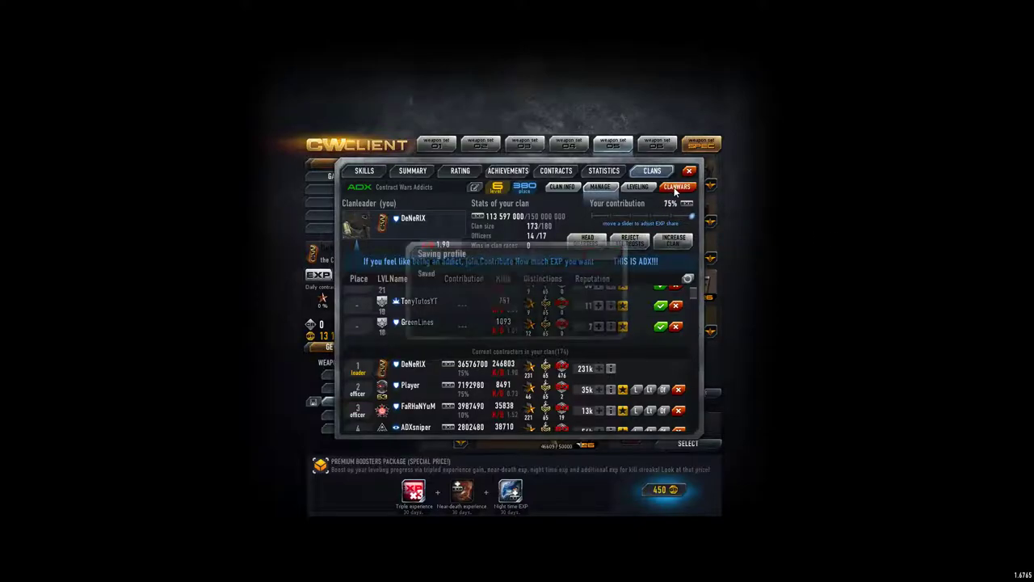
pyautogui.click(477, 171)
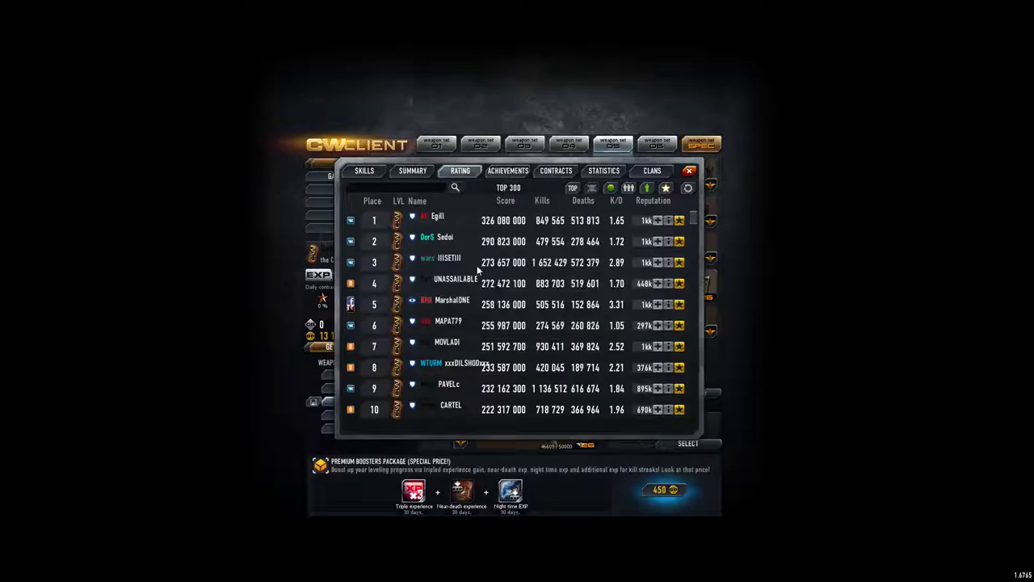
# - Glance at the clan's own info page, then return to the overall clan rating list
pyautogui.click(652, 171)
pyautogui.click(679, 186)
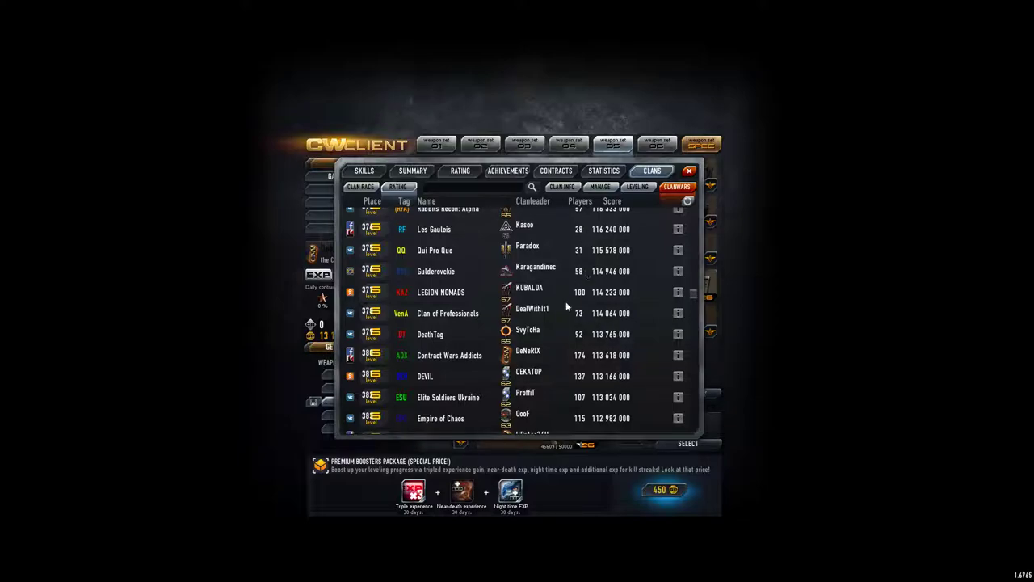
pyautogui.scroll(2, 533, 357)
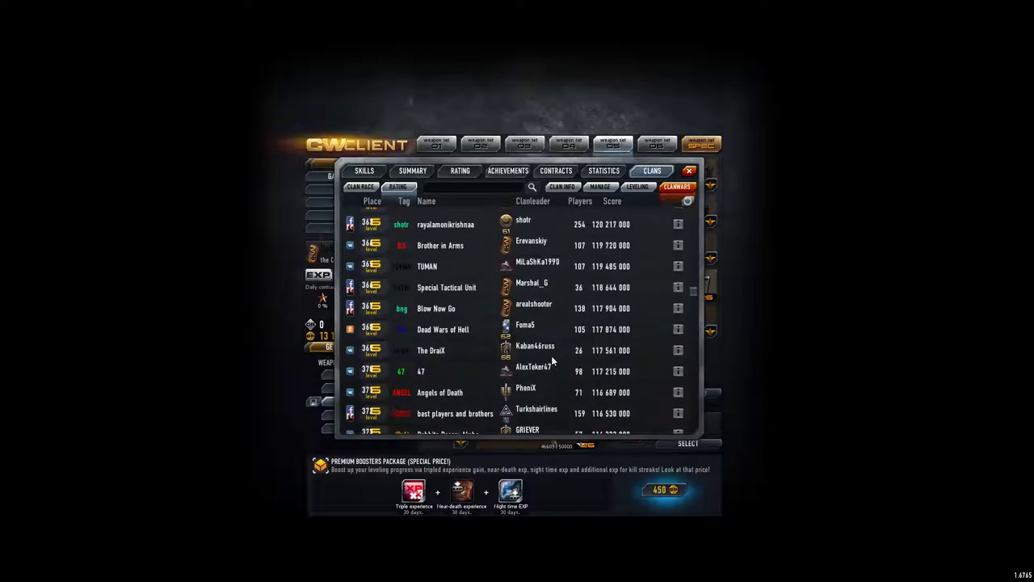
pyautogui.scroll(3, 549, 356)
pyautogui.scroll(3, 540, 360)
pyautogui.scroll(3, 538, 361)
pyautogui.scroll(2, 539, 362)
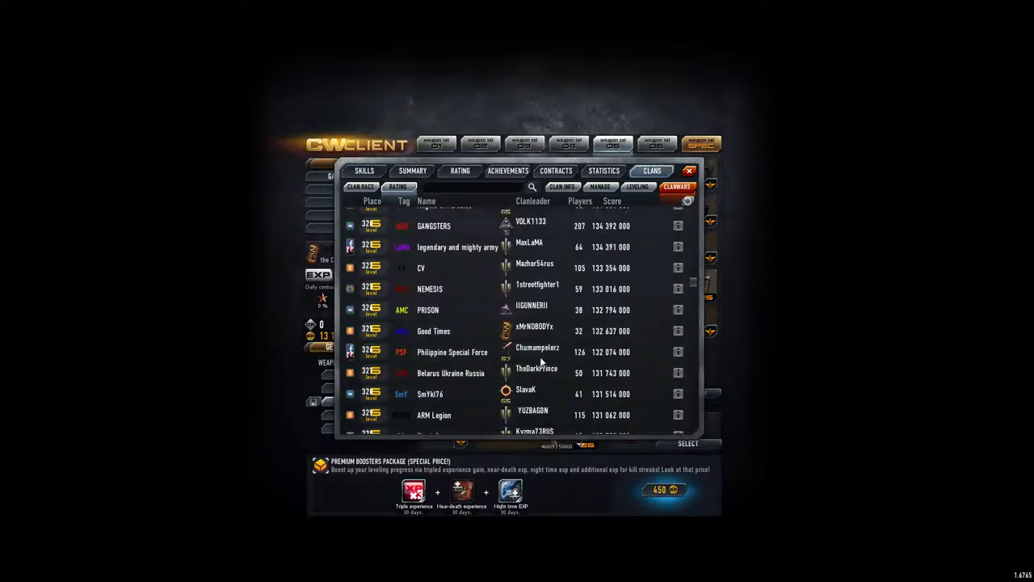
pyautogui.scroll(1, 540, 363)
pyautogui.scroll(2, 580, 226)
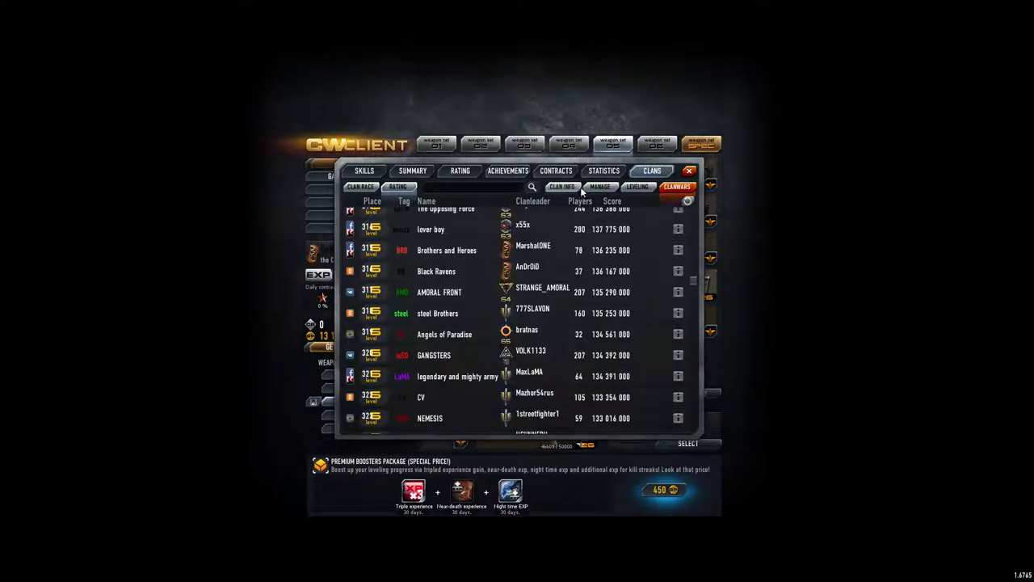
pyautogui.click(578, 186)
pyautogui.click(676, 186)
pyautogui.scroll(2, 587, 314)
pyautogui.scroll(2, 587, 314)
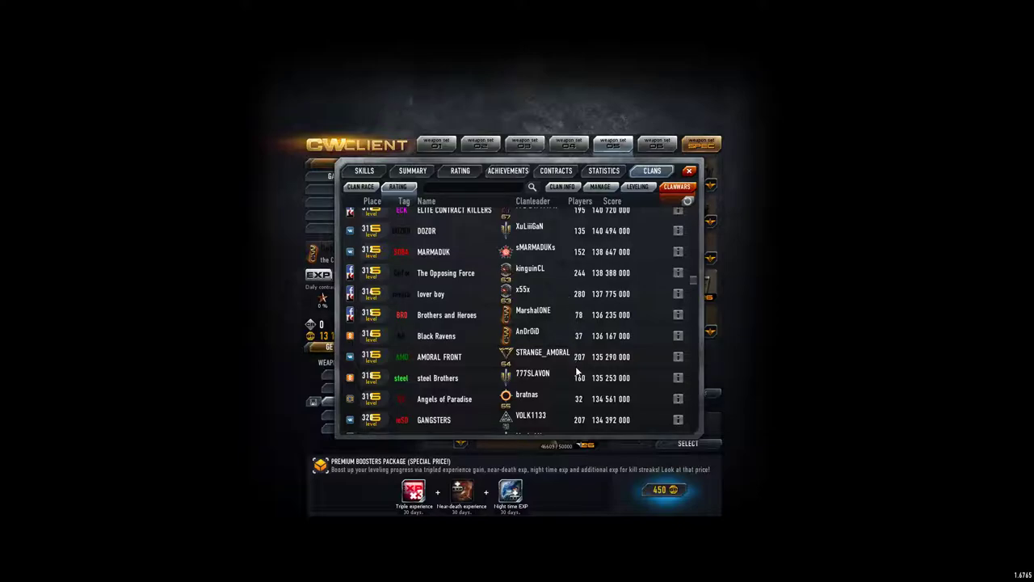
pyautogui.scroll(3, 575, 355)
pyautogui.scroll(1, 577, 371)
pyautogui.scroll(1, 577, 371)
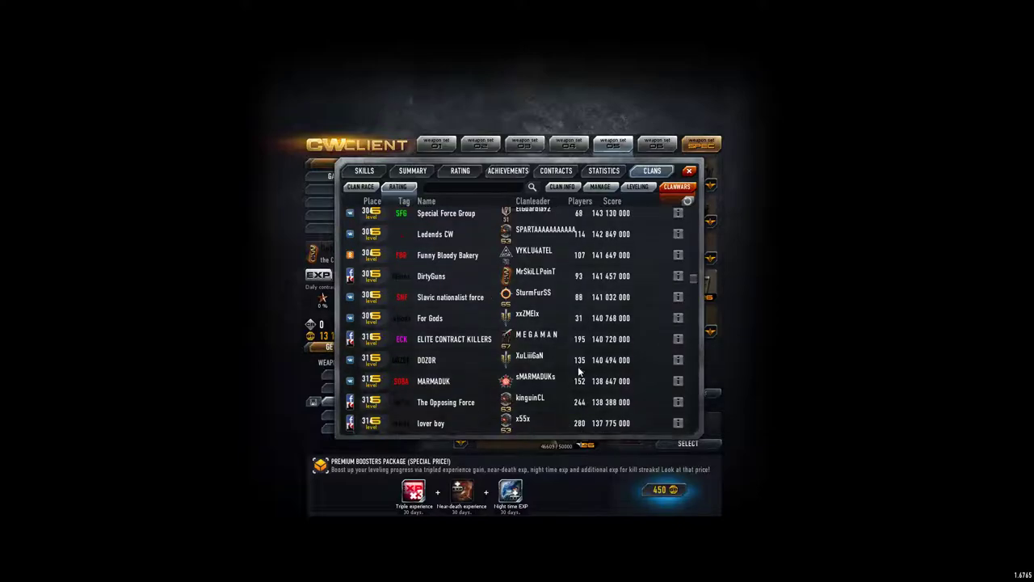
pyautogui.scroll(2, 578, 372)
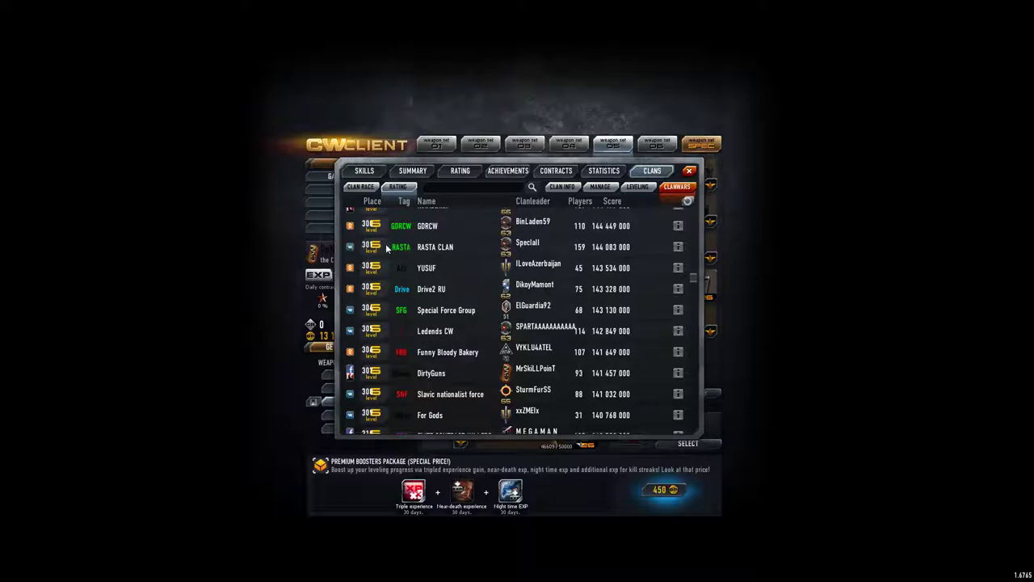
pyautogui.scroll(-2, 437, 264)
pyautogui.scroll(-1, 509, 271)
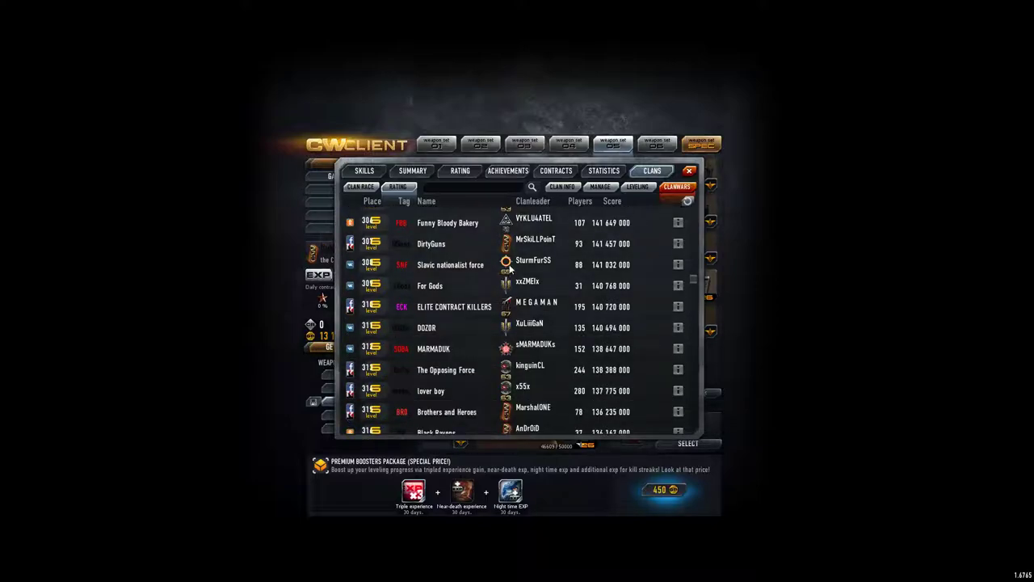